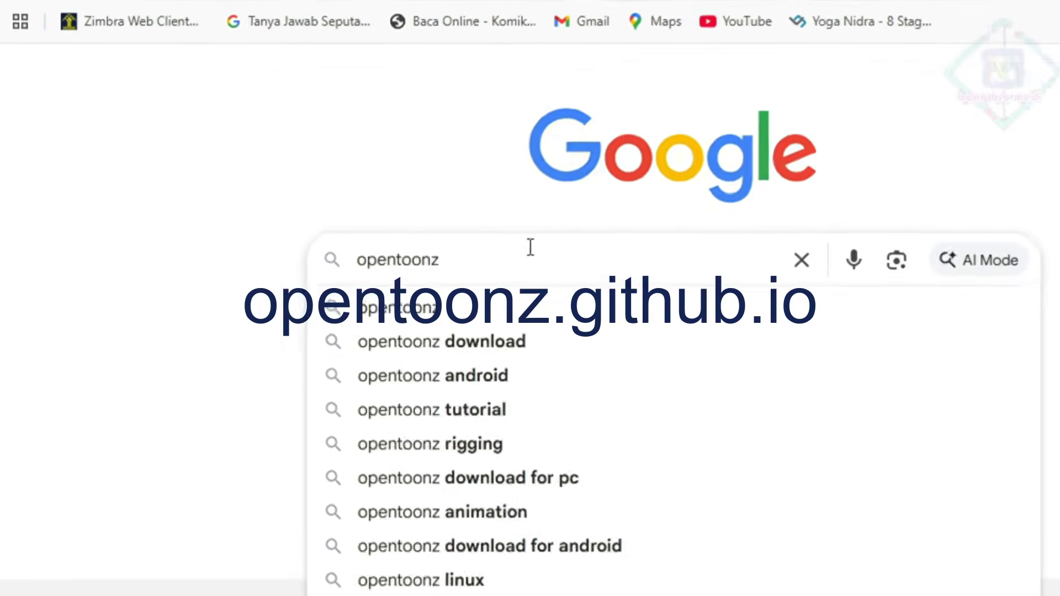
# Step: Search the web for opentoonz and open the OpenToonz download from the official opentoonz.github.io site
pyautogui.press('Return')
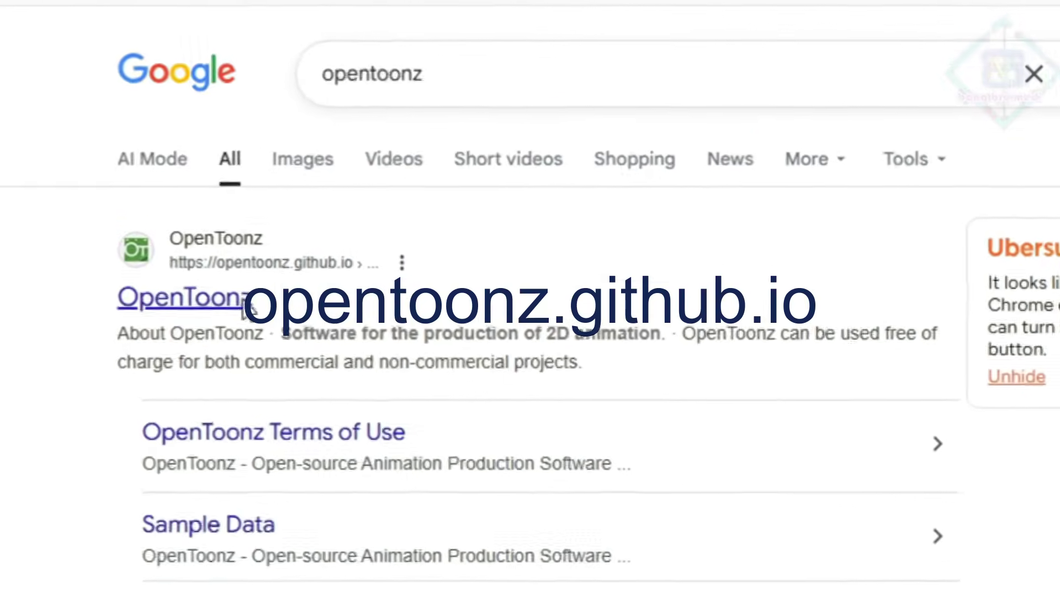
pyautogui.click(188, 298)
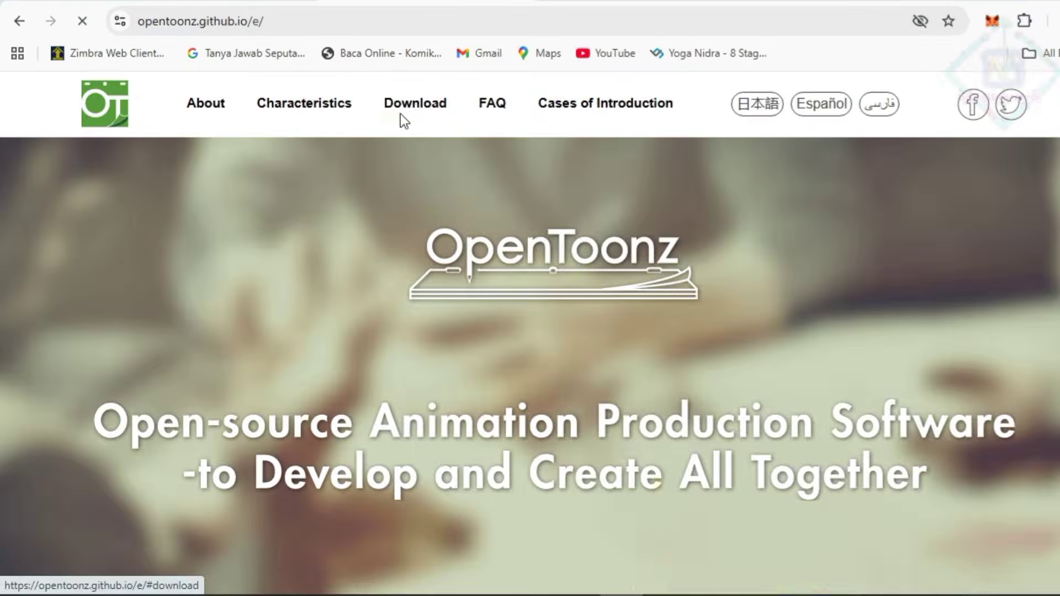
pyautogui.click(739, 22)
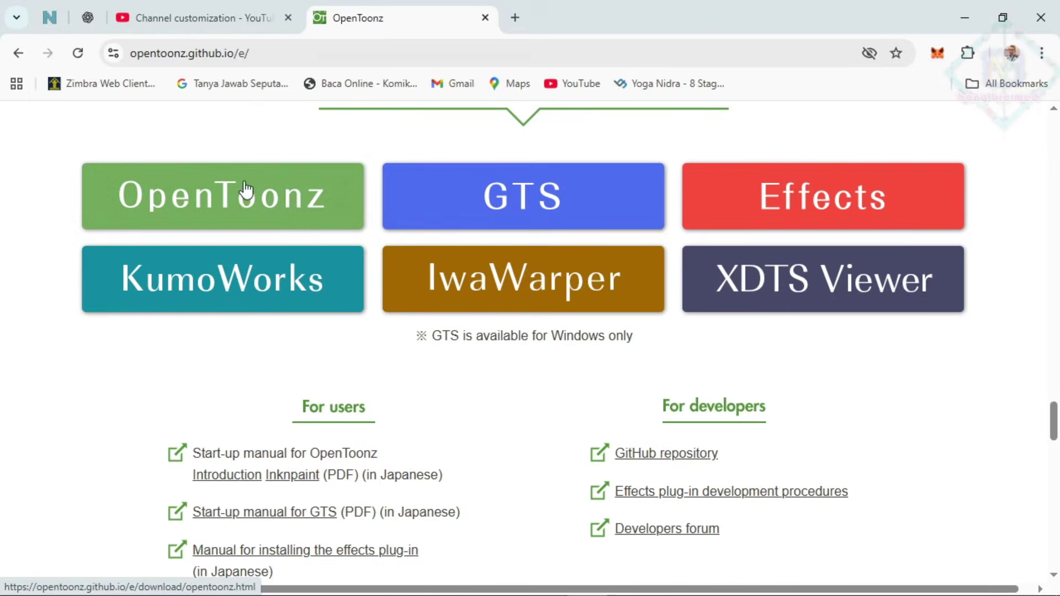
pyautogui.click(249, 193)
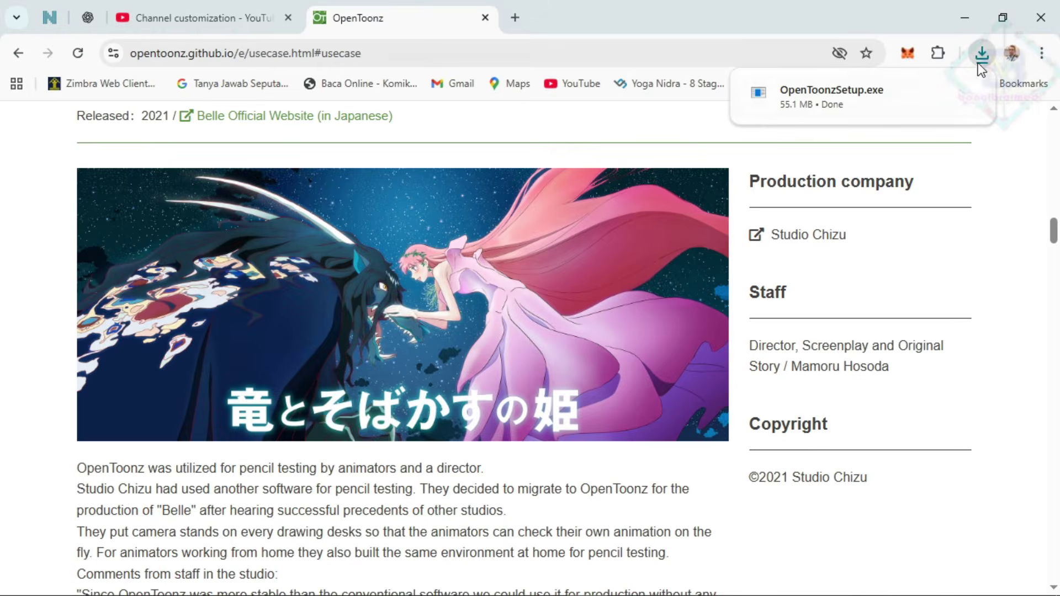
# Step: Run the downloaded OpenToonzSetup.exe installer and accept the license agreement
pyautogui.click(916, 91)
pyautogui.click(429, 389)
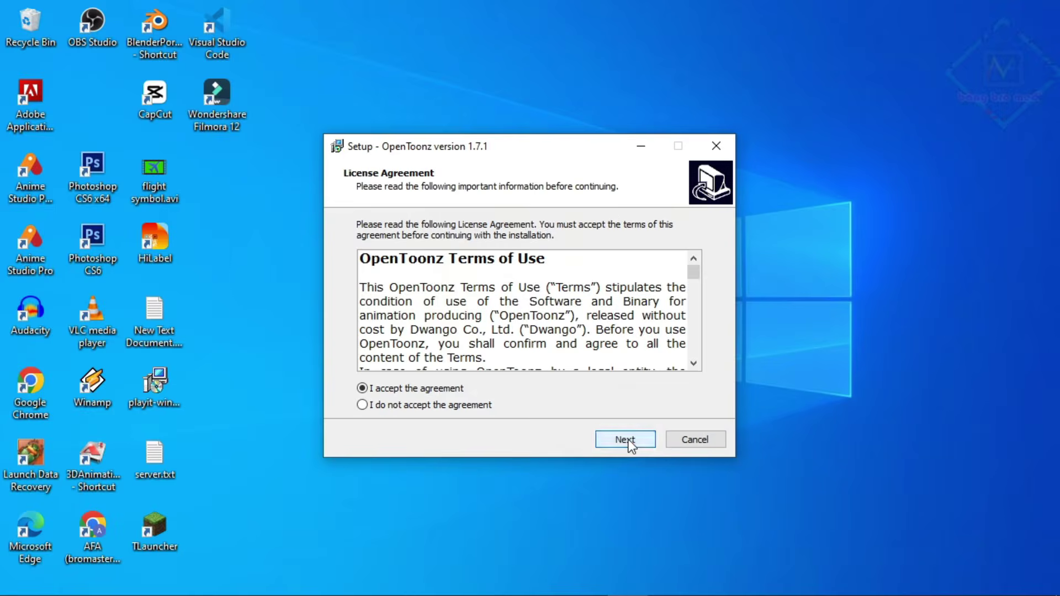
pyautogui.click(628, 439)
pyautogui.click(622, 440)
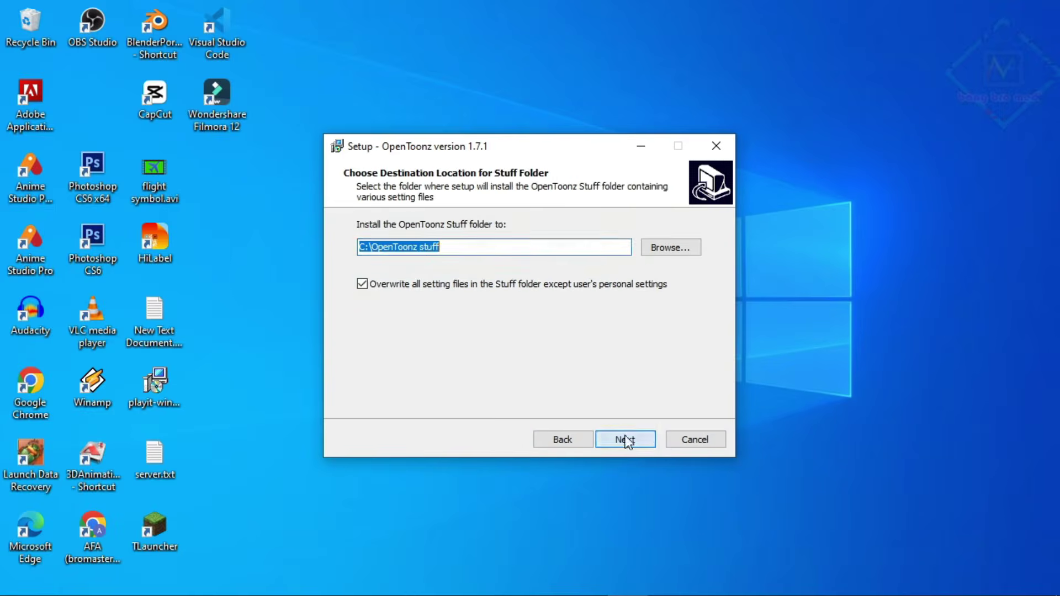
# Step: Install OpenToonz with its stuff folder at C:\OpenToonz stuff and a desktop shortcut, and launch it on completion
pyautogui.click(643, 444)
pyautogui.click(630, 440)
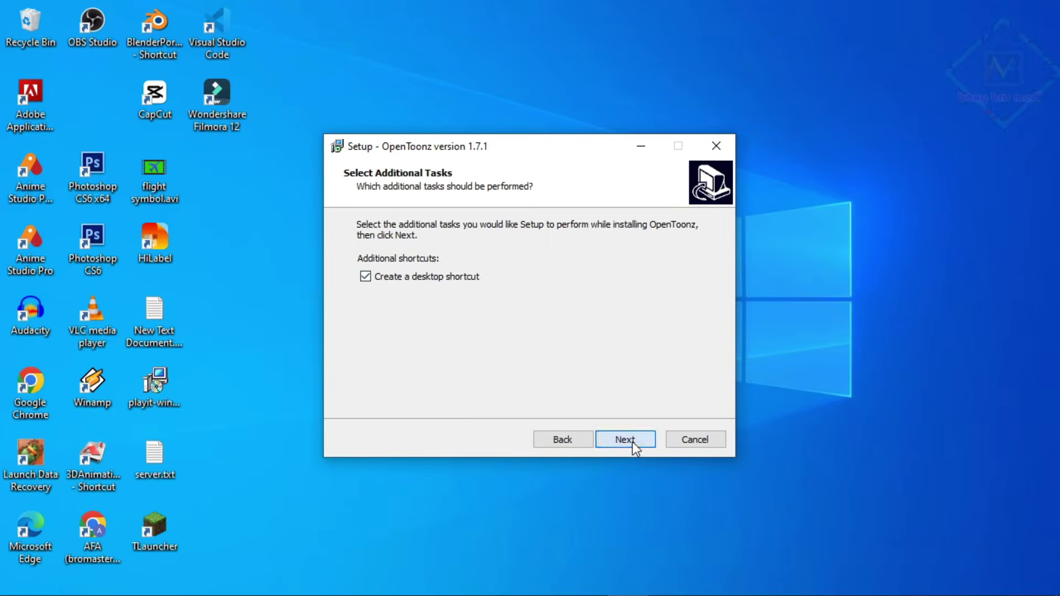
pyautogui.click(628, 436)
pyautogui.click(640, 439)
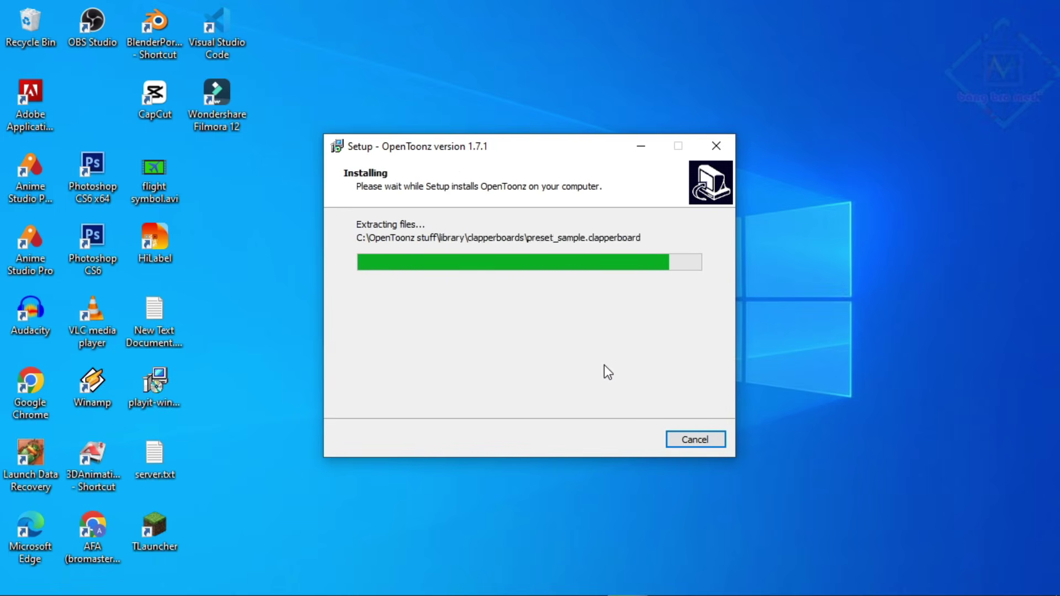
pyautogui.moveTo(485, 593)
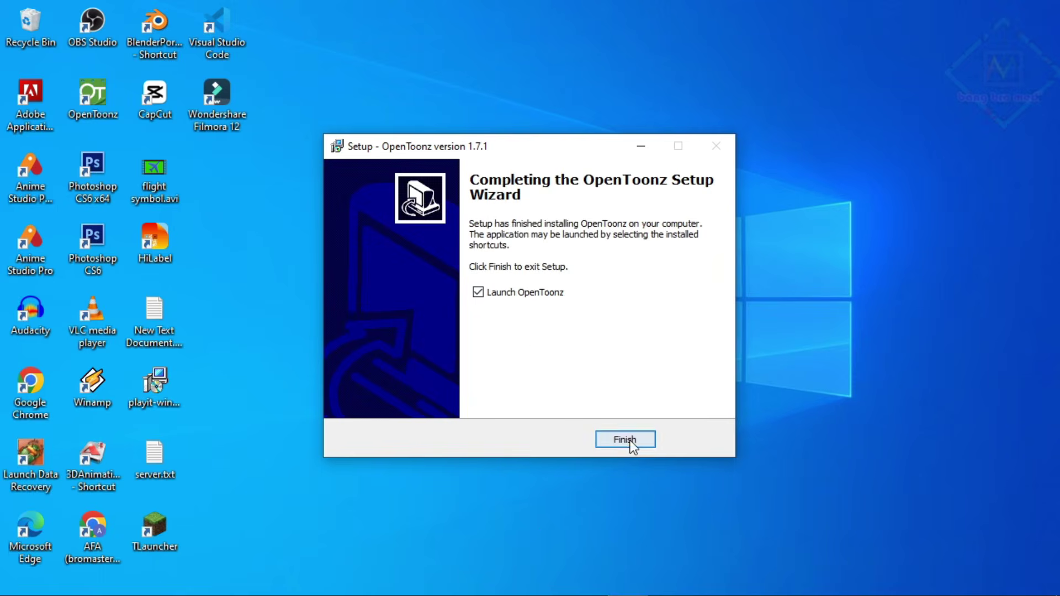
pyautogui.click(631, 439)
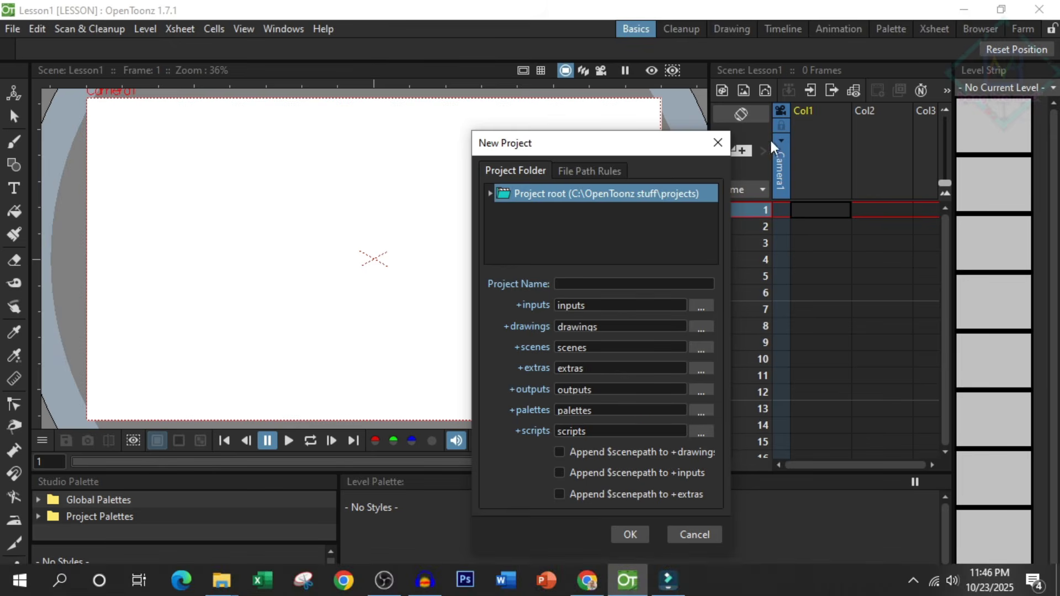
# Step: Create a new project named Latihan 1 under the project root folder
pyautogui.moveTo(680, 153); pyautogui.dragTo(522, 115)
pyautogui.click(418, 253)
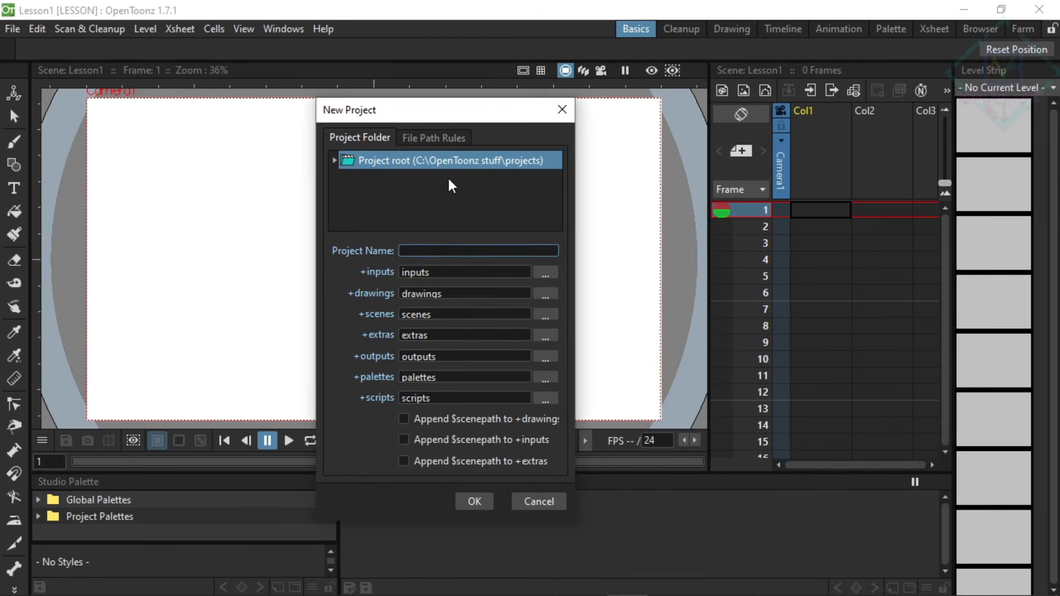
pyautogui.write('Latihan 1')
pyautogui.press('Return')
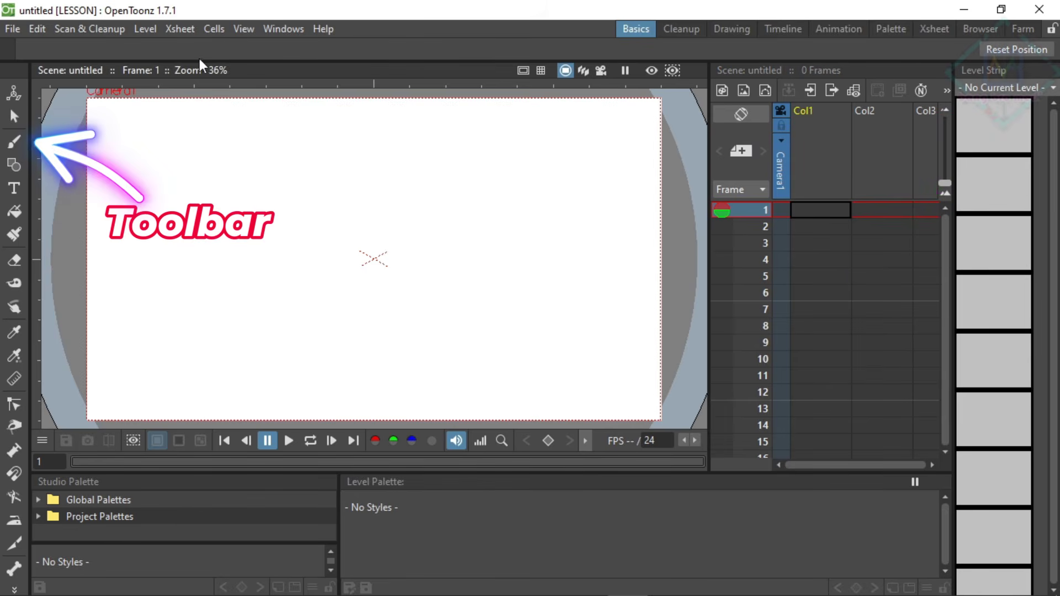
# Step: Examine the options of the Selection, Brush, Geometric, Type, Fill and Paint Brush tools
pyautogui.click(14, 116)
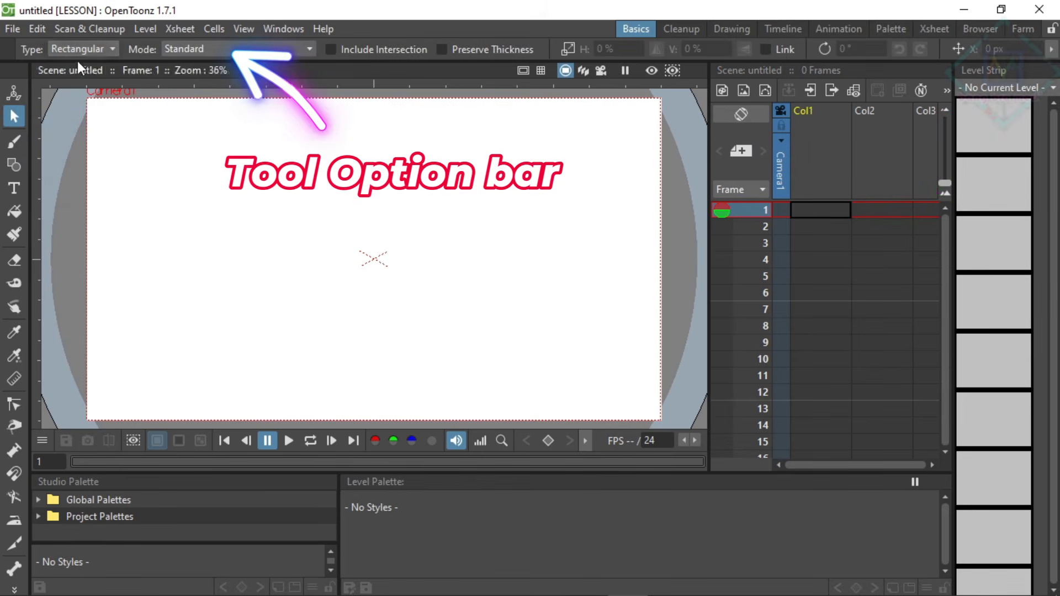
pyautogui.click(15, 141)
pyautogui.click(13, 166)
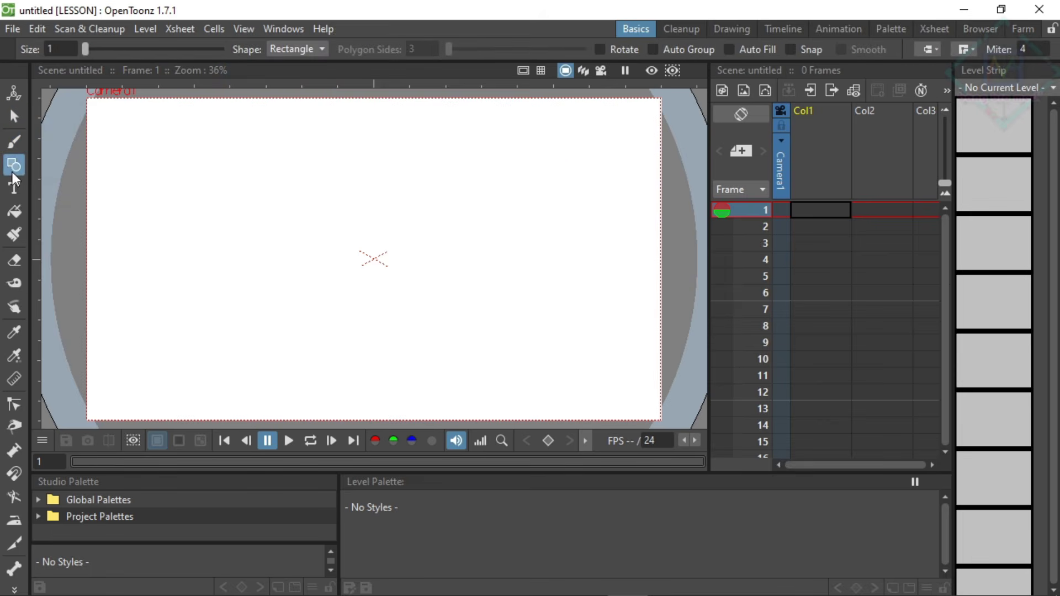
pyautogui.click(14, 190)
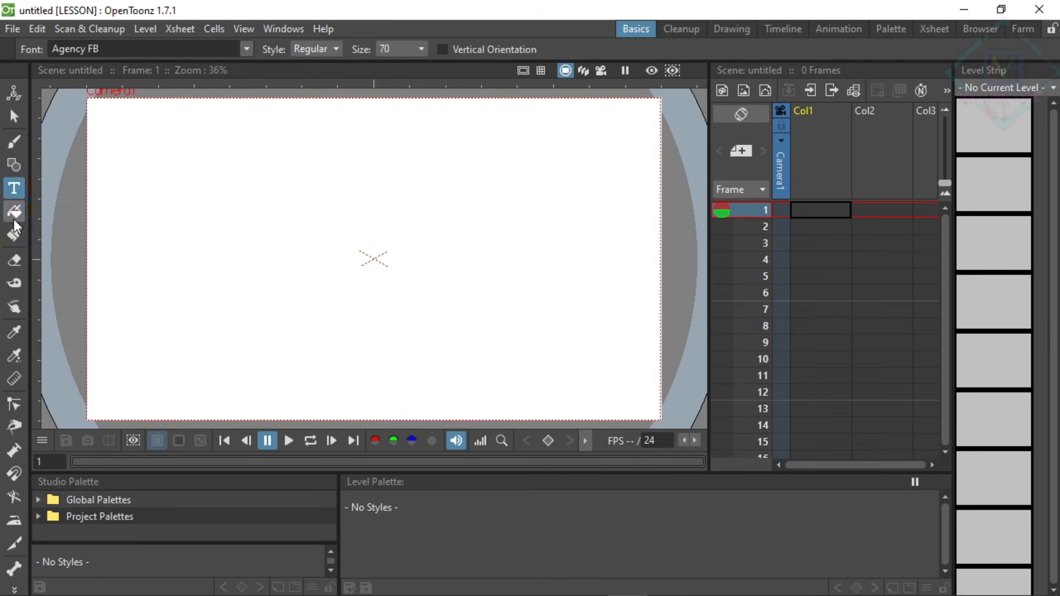
pyautogui.click(14, 217)
pyautogui.click(15, 237)
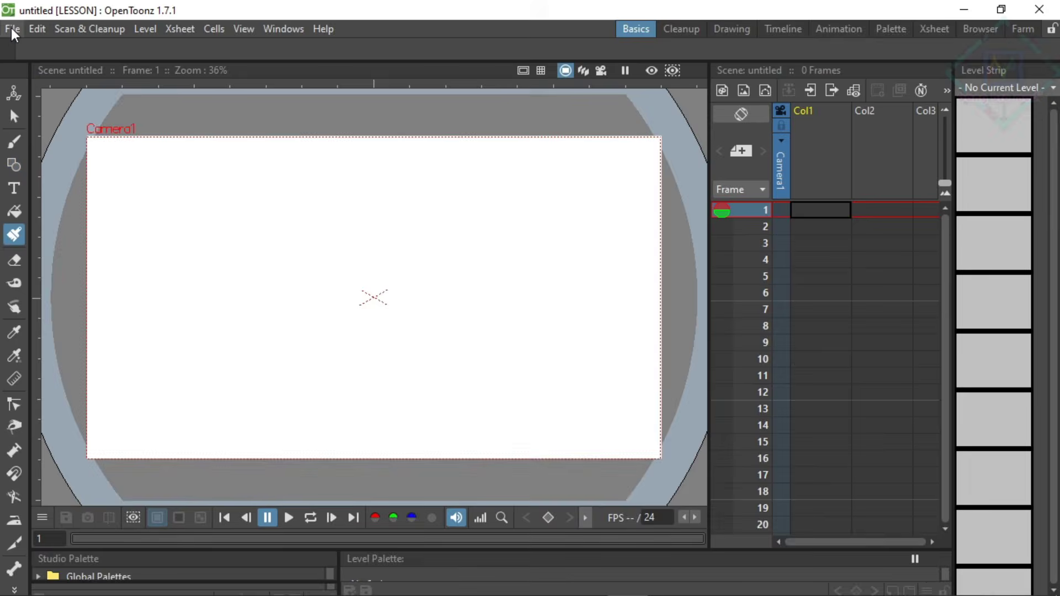
# Step: Name the new scene Lesson1 and add its HD 1080 camera size of 1920x1080 as a preset named Maincam
pyautogui.click(11, 29)
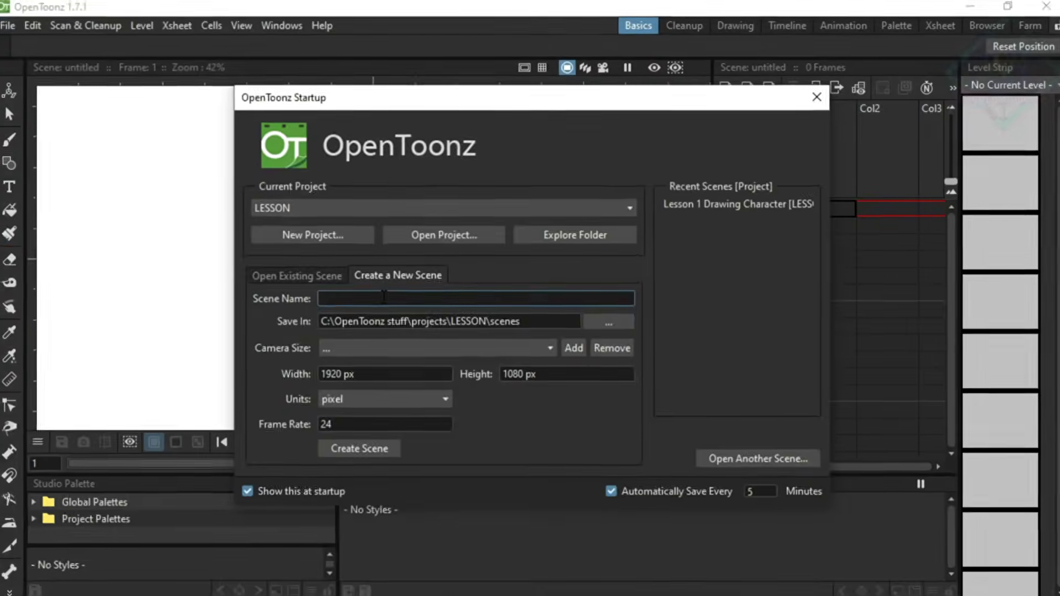
pyautogui.write('Lesson')
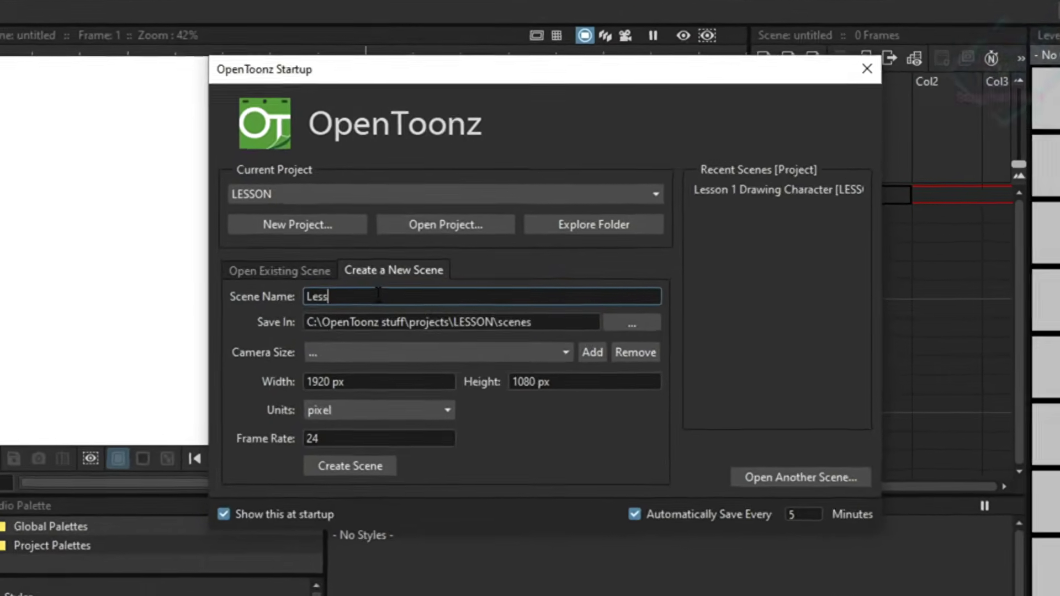
pyautogui.write('1')
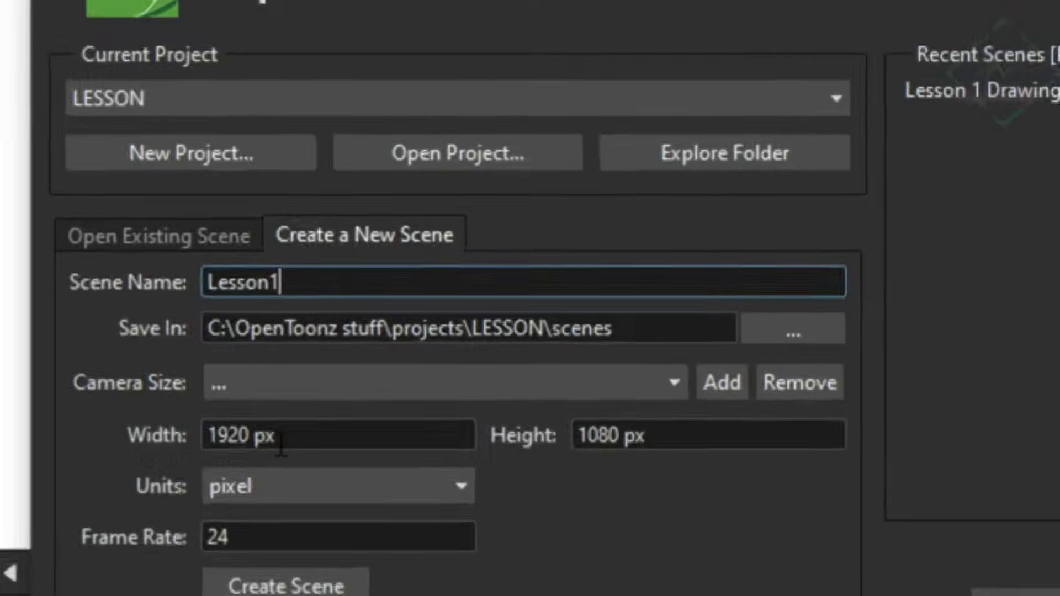
pyautogui.click(722, 382)
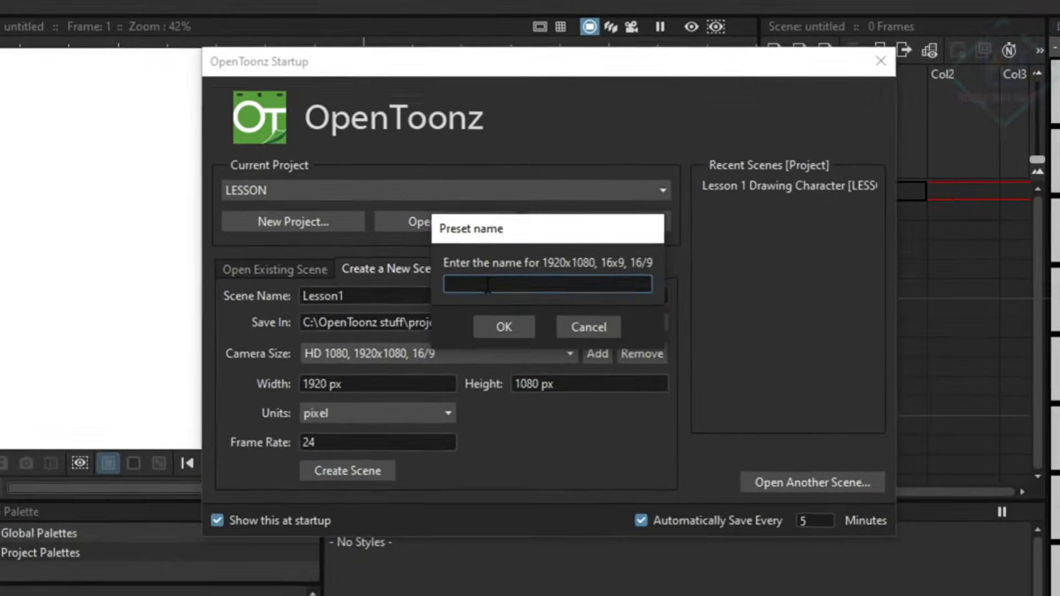
pyautogui.write('Maincam')
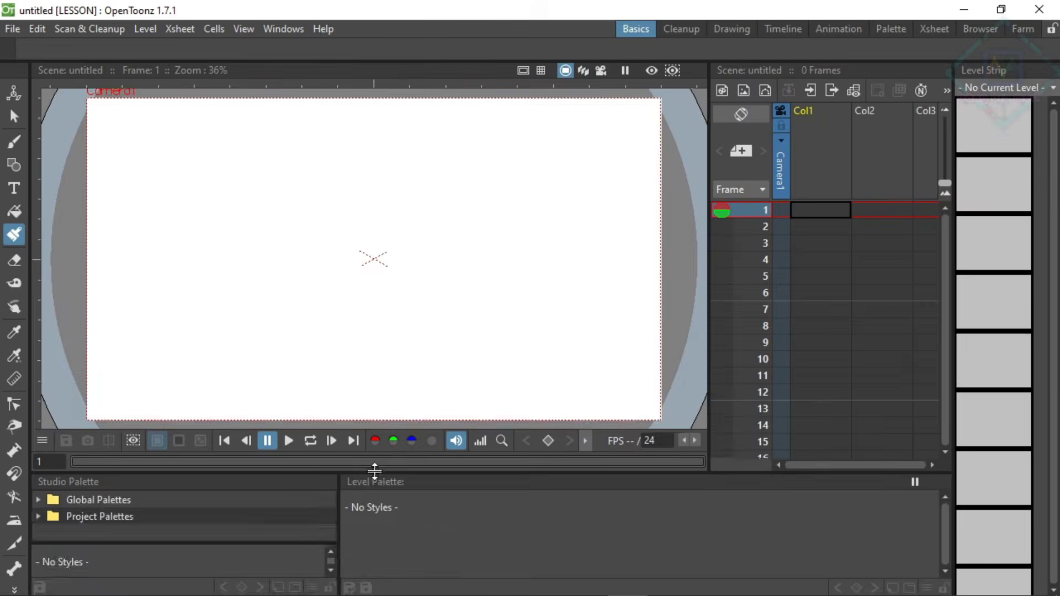
# Step: Enlarge the viewer vertically and create a Toonz Vector Level named kepala at frame 1 of Col1
pyautogui.moveTo(373, 466); pyautogui.dragTo(375, 546)
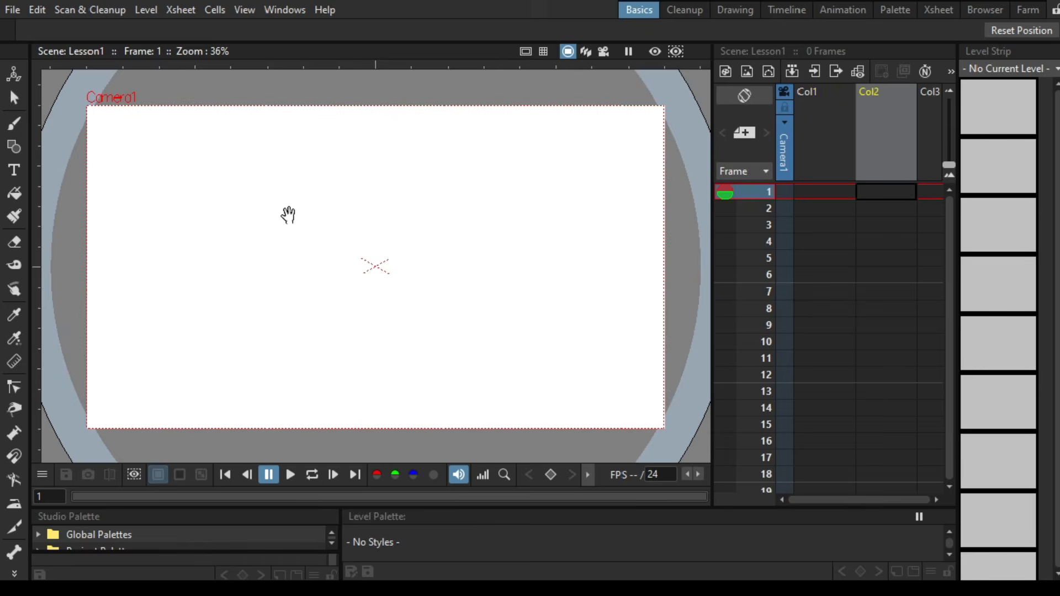
pyautogui.rightClick(851, 215)
pyautogui.click(896, 244)
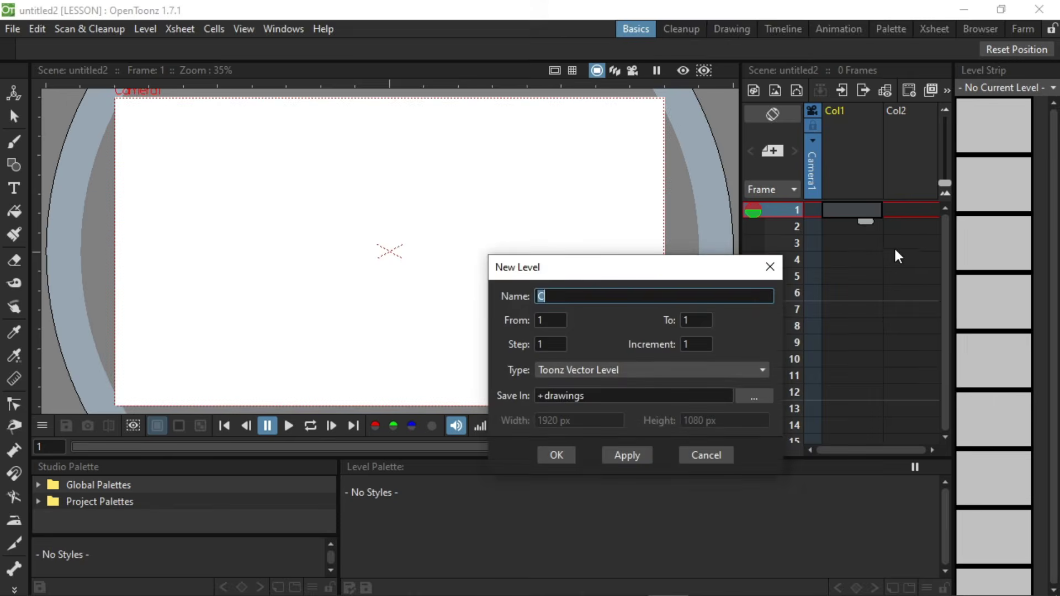
pyautogui.click(640, 370)
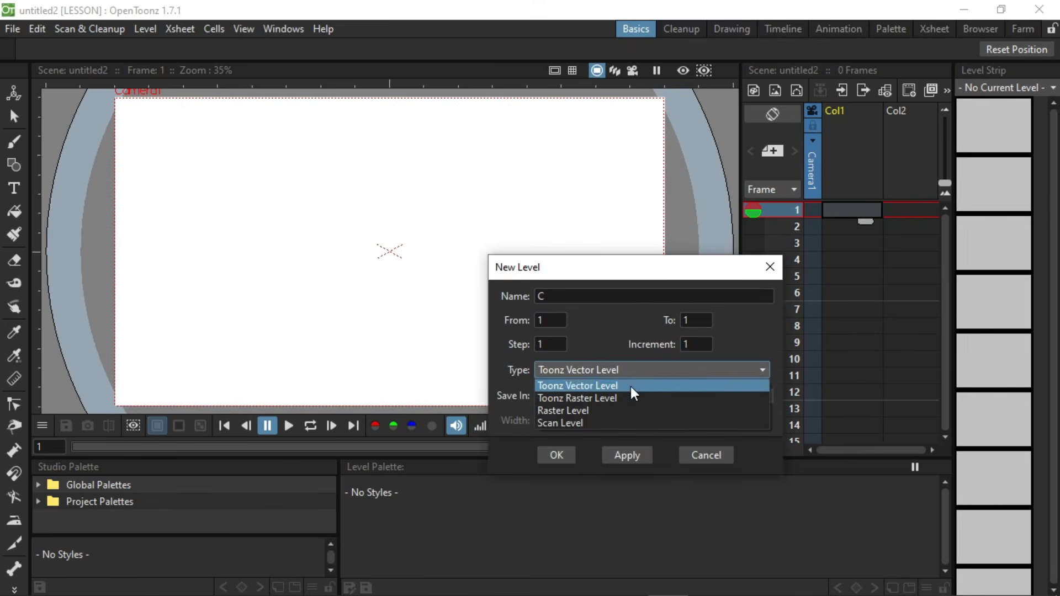
pyautogui.click(986, 236)
pyautogui.write('xxxxx')
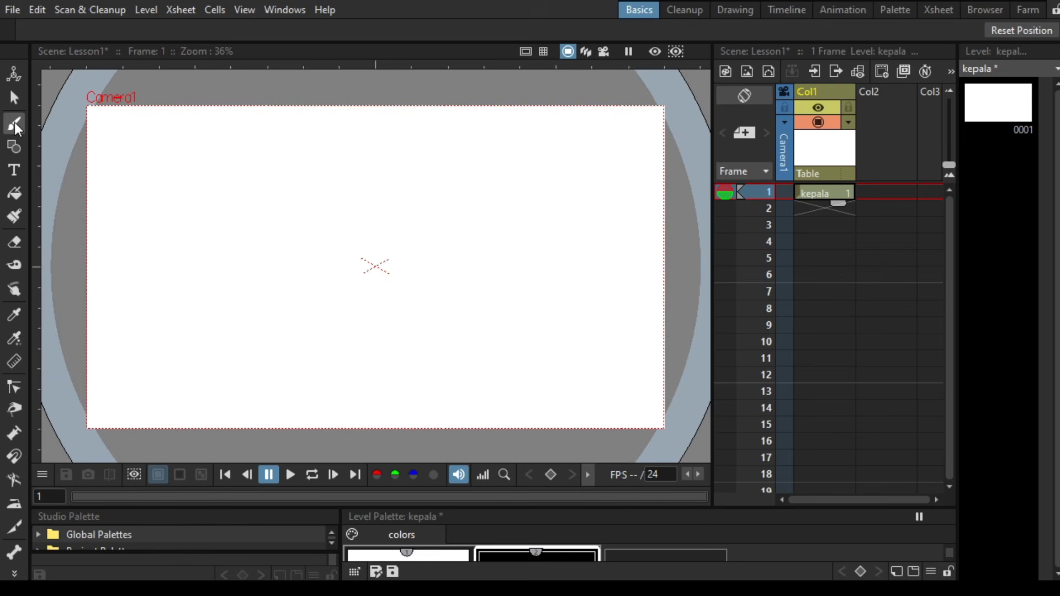
# Step: Switch among the Selection, Brush, Geometric, Eraser and Fill tools to review the ones used for drawing
pyautogui.click(21, 97)
pyautogui.click(14, 123)
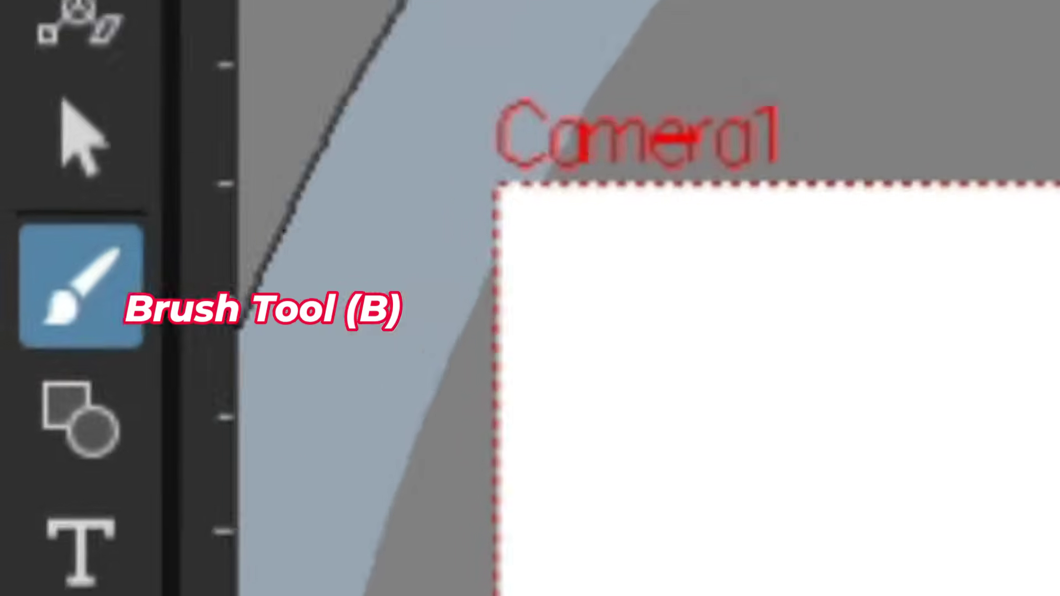
pyautogui.press('g')
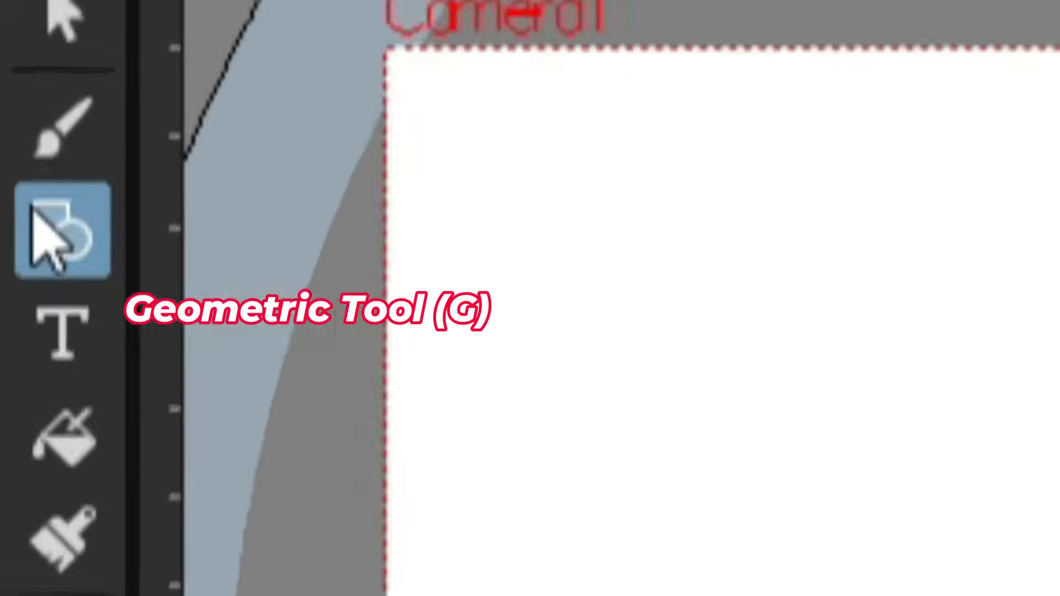
pyautogui.press('s')
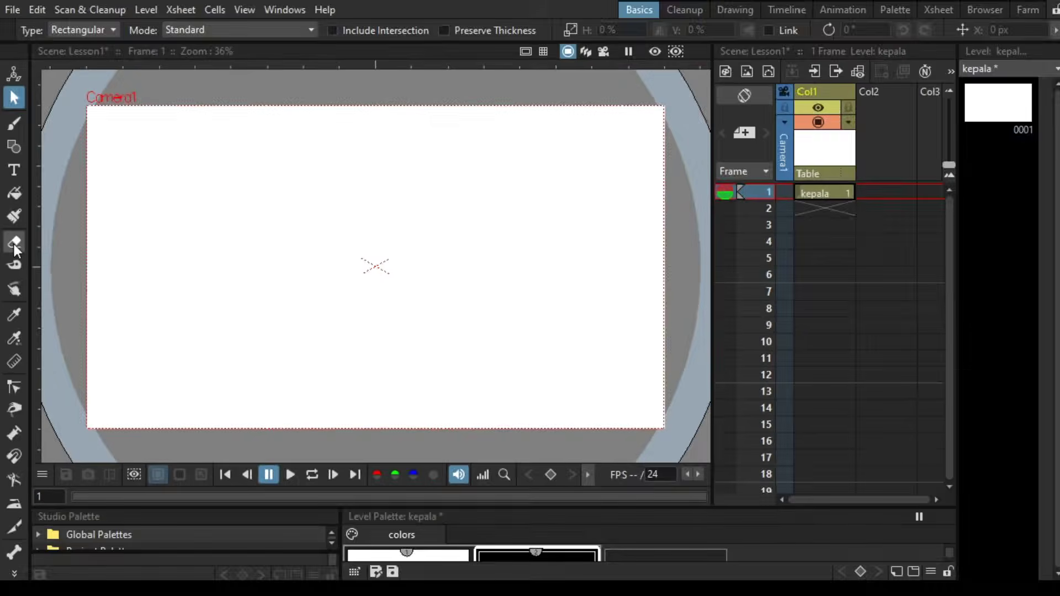
pyautogui.click(15, 243)
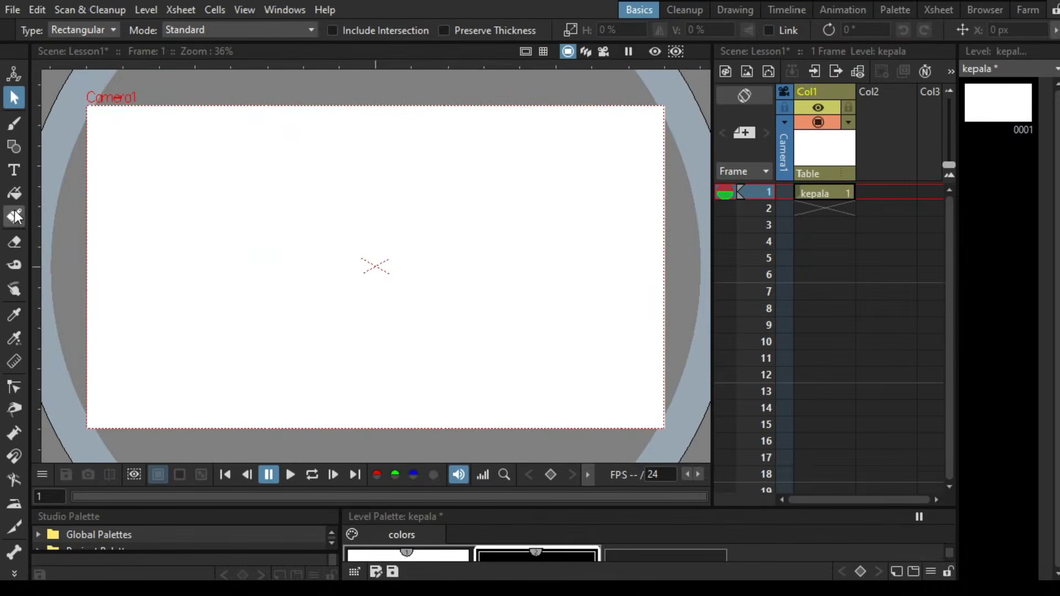
pyautogui.click(26, 188)
# Step: Draw a straight slanted test stroke with the Brush tool on the upper half of the canvas
pyautogui.press('b')
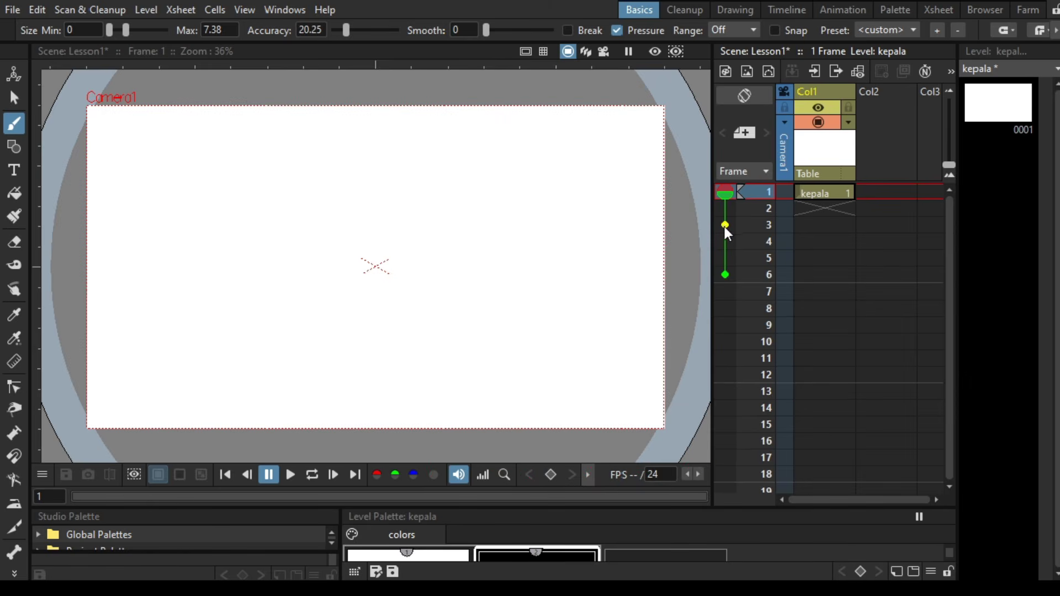
pyautogui.click(725, 275)
pyautogui.moveTo(193, 174); pyautogui.dragTo(402, 231)
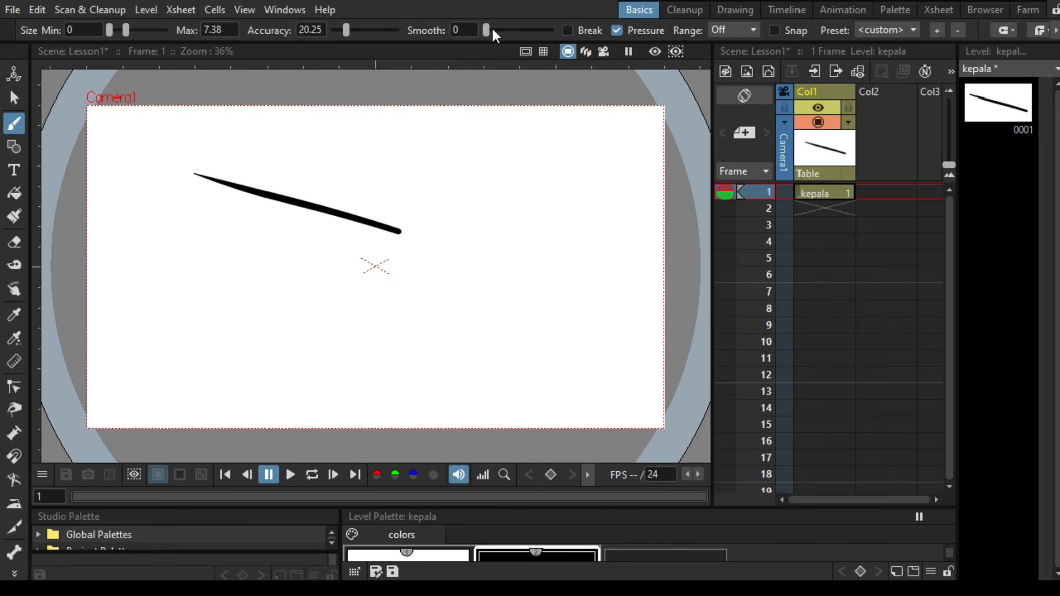
# Step: Raise the brush Smooth value to 20.39 and draw several short and wavy test strokes beside the slanted line
pyautogui.moveTo(501, 30); pyautogui.dragTo(503, 30)
pyautogui.moveTo(467, 146)
pyautogui.mouseDown()
pyautogui.moveTo(458, 177)
pyautogui.moveTo(475, 223)
pyautogui.mouseUp()
pyautogui.moveTo(500, 30); pyautogui.dragTo(512, 30)
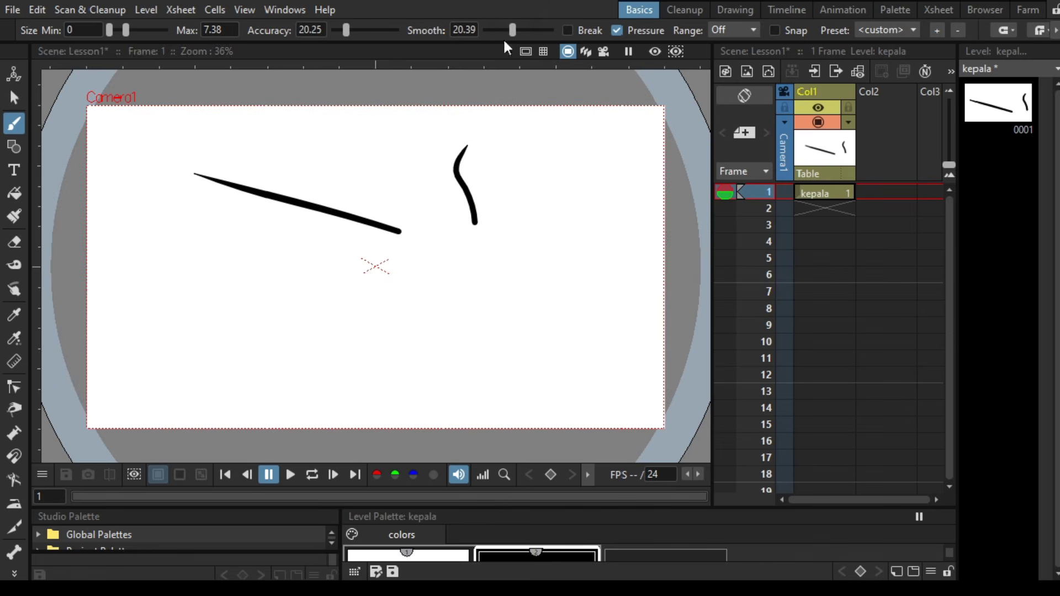
pyautogui.moveTo(506, 148); pyautogui.dragTo(531, 211)
pyautogui.moveTo(501, 156); pyautogui.dragTo(513, 245)
pyautogui.moveTo(576, 135)
pyautogui.mouseDown()
pyautogui.moveTo(577, 231)
pyautogui.moveTo(599, 278)
pyautogui.moveTo(570, 304)
pyautogui.mouseUp()
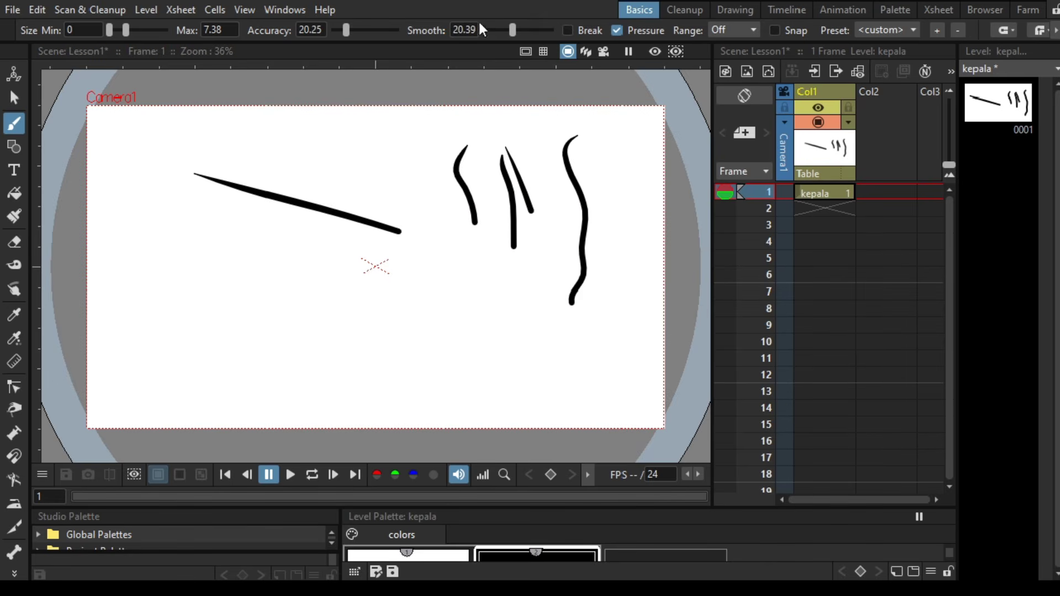
# Step: Set the brush Smooth value to 19.08 and delete all test strokes from the kepala drawing
pyautogui.scroll(-1, 505, 33)
pyautogui.press('s')
pyautogui.hotkey('ctrl', 'a')
pyautogui.press('Delete')
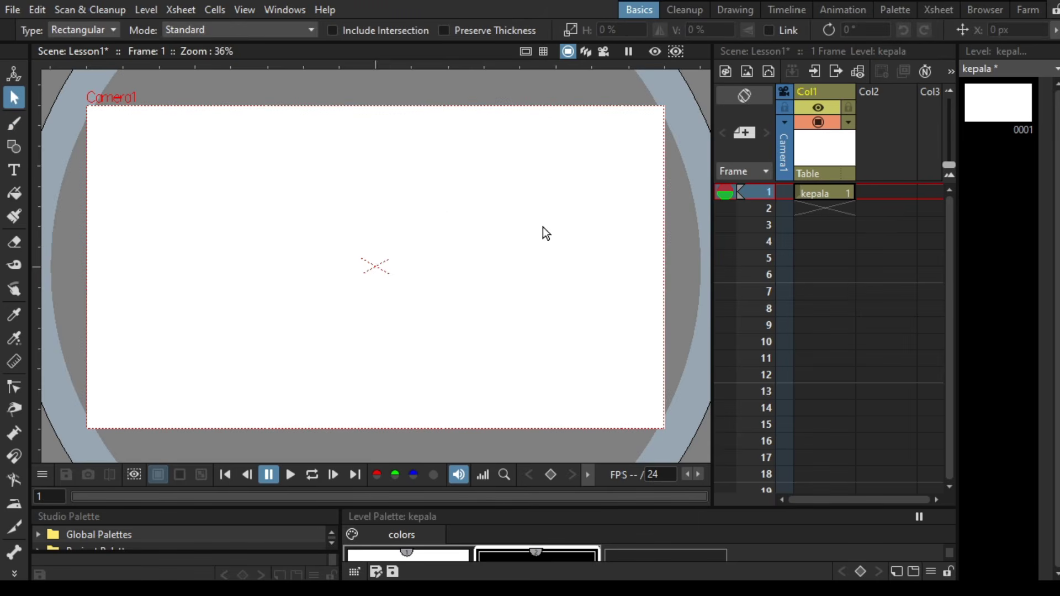
pyautogui.click(14, 124)
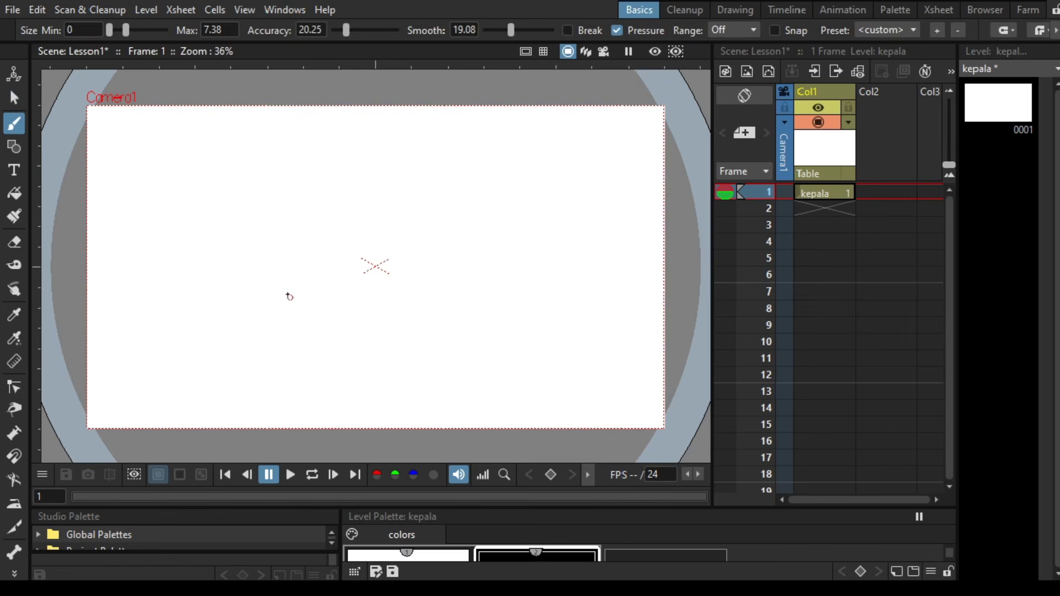
# Step: Draw the character's head in black Brush outlines, with face, hair, two ears, round eyes and an open smiling mouth with a tongue
pyautogui.moveTo(272, 307); pyautogui.dragTo(263, 230)
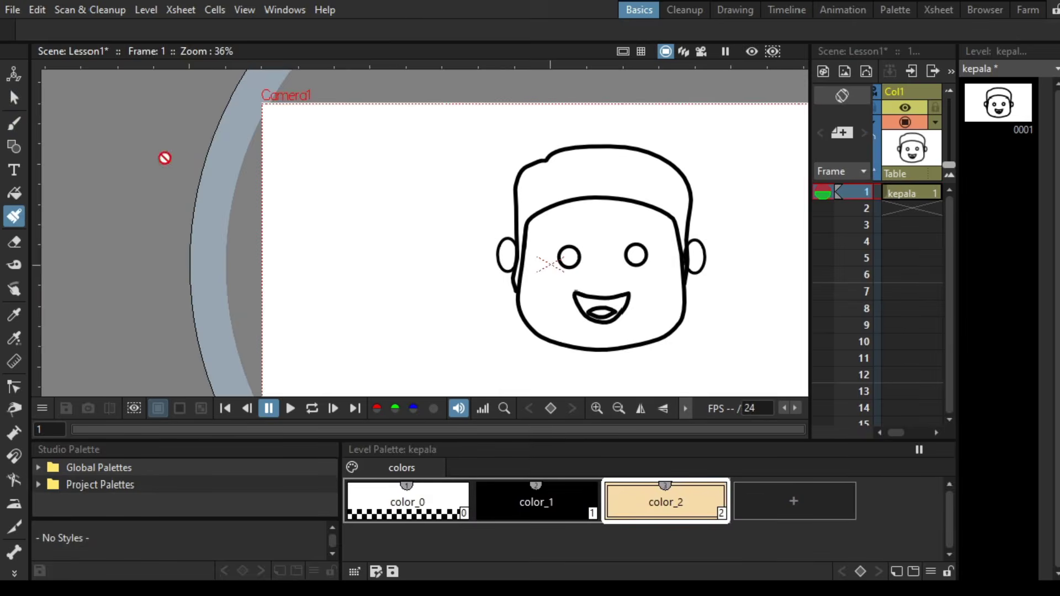
# Step: Fill the face with the skin-tone color_2, then both eyes and the inside of the mouth with black color_1
pyautogui.click(14, 193)
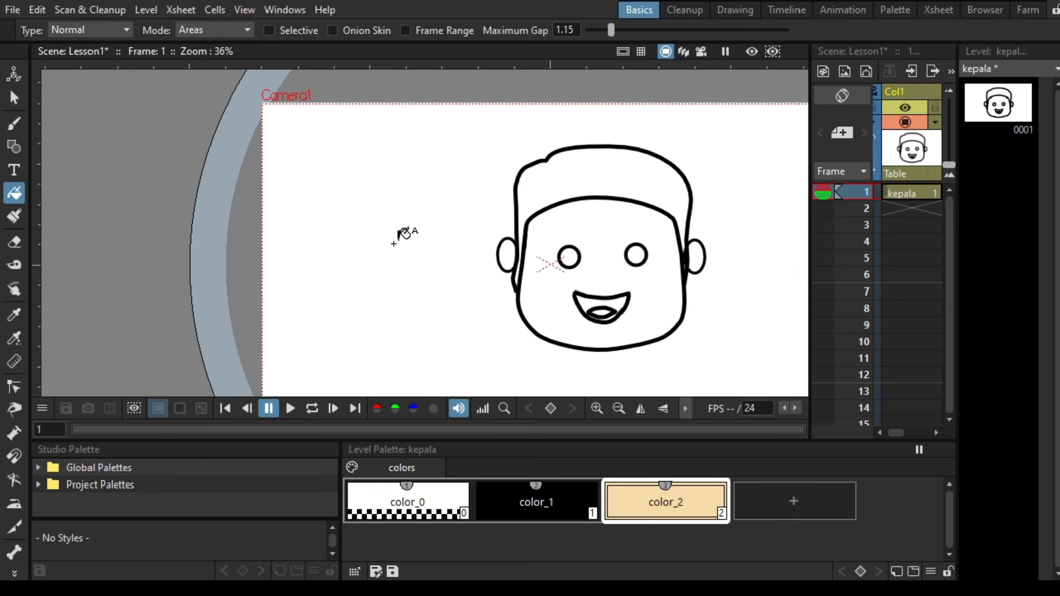
pyautogui.click(569, 224)
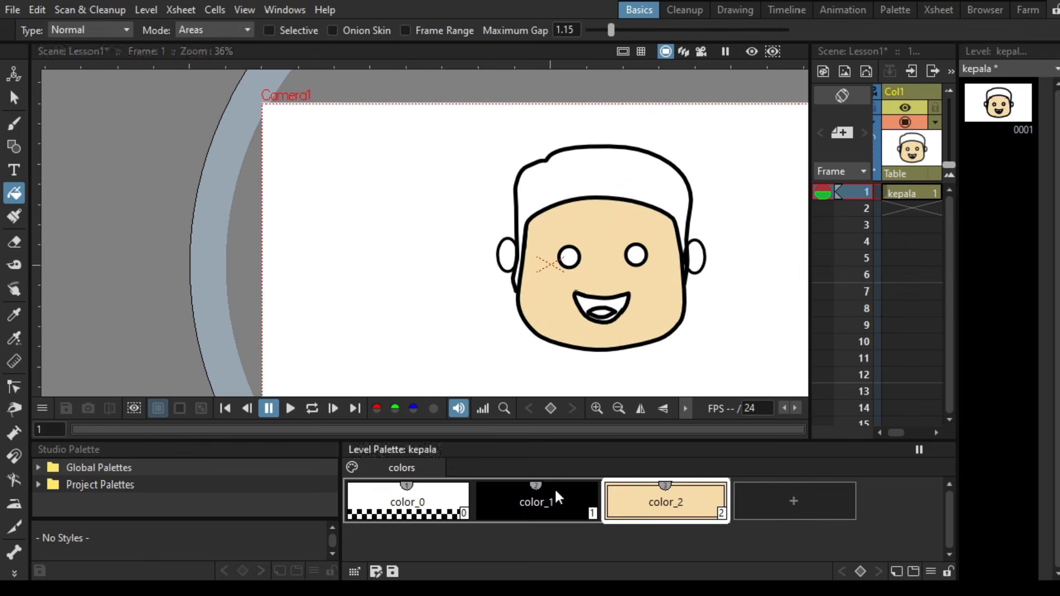
pyautogui.click(547, 497)
pyautogui.click(569, 258)
pyautogui.click(639, 253)
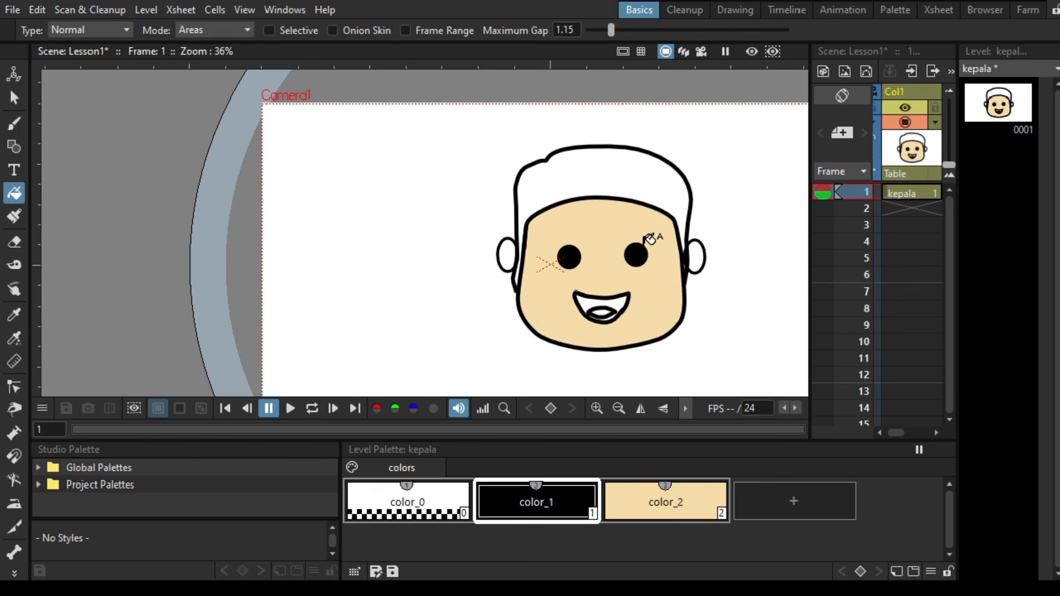
pyautogui.click(618, 302)
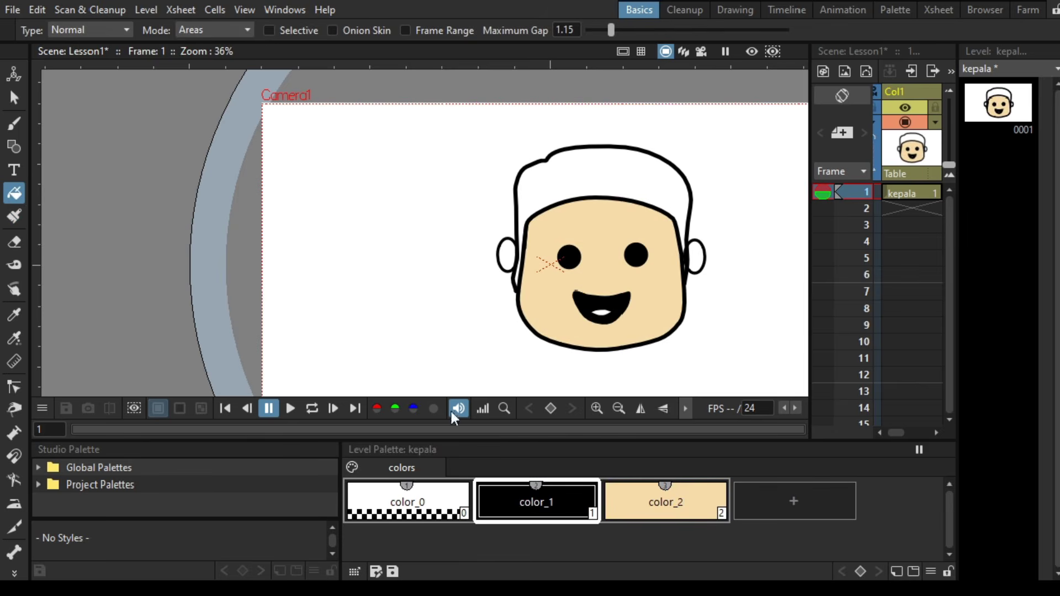
# Step: Add a muted red style to the kepala level palette and fill the tongue with it
pyautogui.click(793, 502)
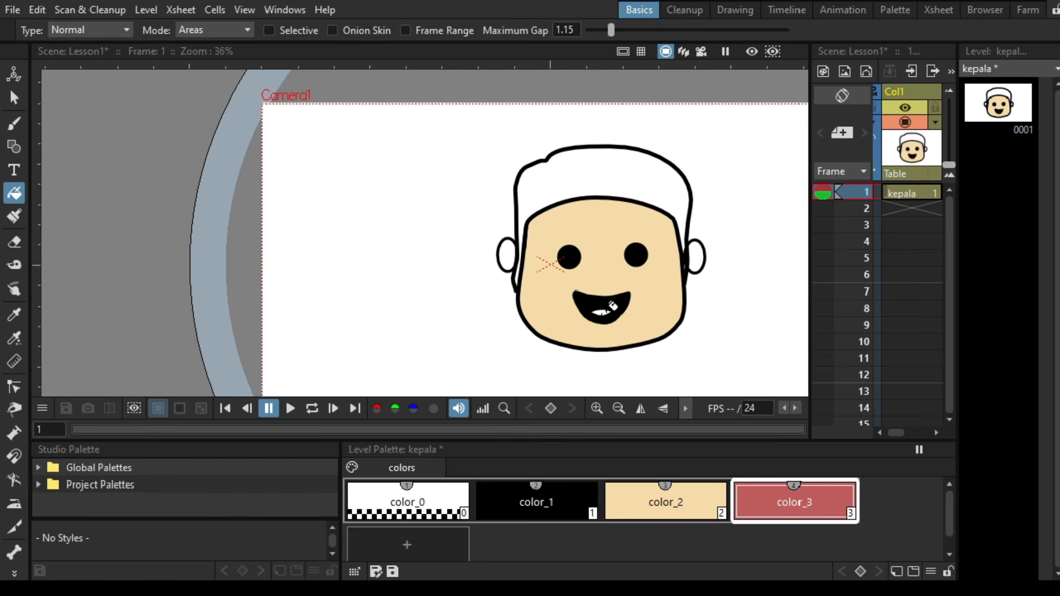
pyautogui.click(601, 312)
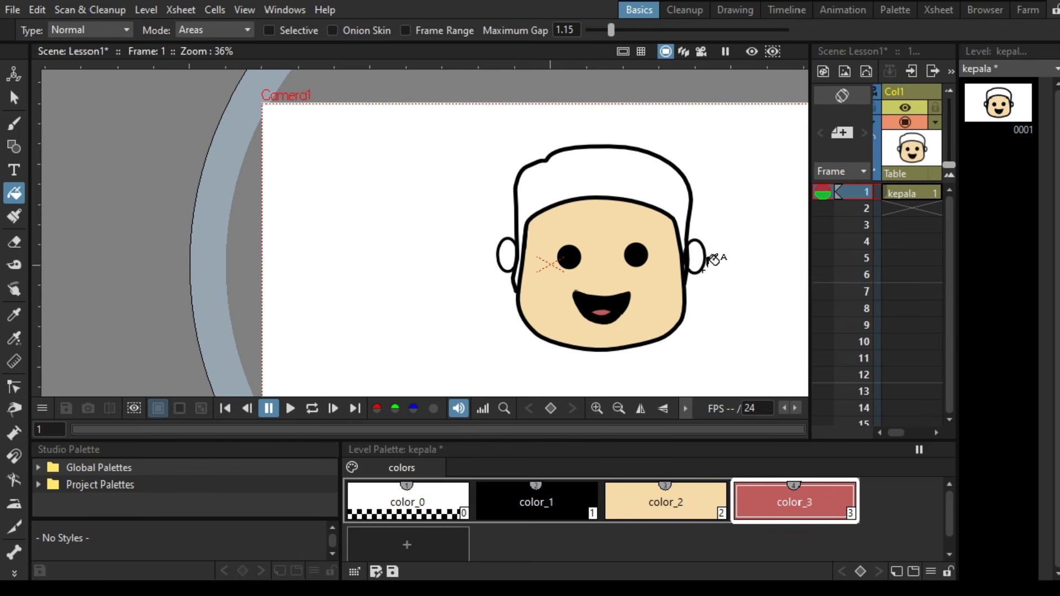
# Step: Fill the hair with black color_1 and both ears with the skin-tone color_2
pyautogui.click(524, 500)
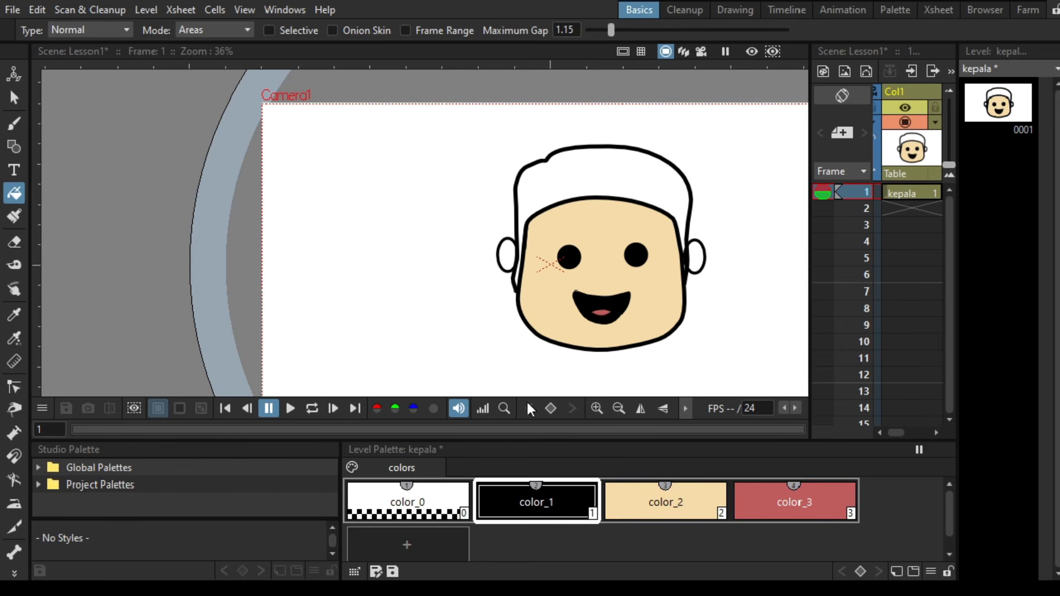
pyautogui.click(539, 188)
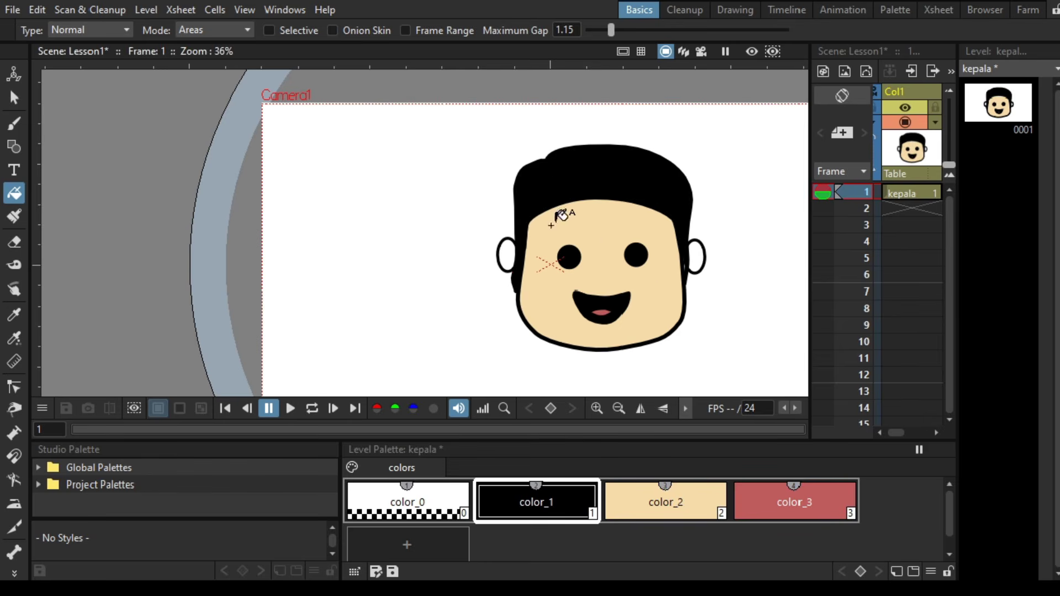
pyautogui.click(665, 507)
pyautogui.click(505, 256)
pyautogui.click(696, 256)
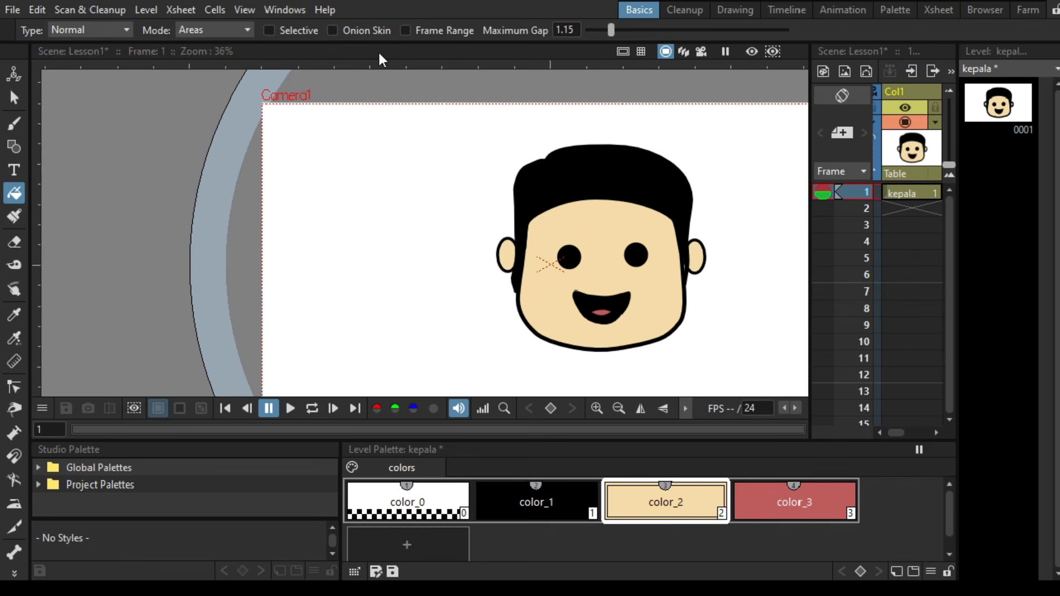
pyautogui.scroll(-1, 235, 186)
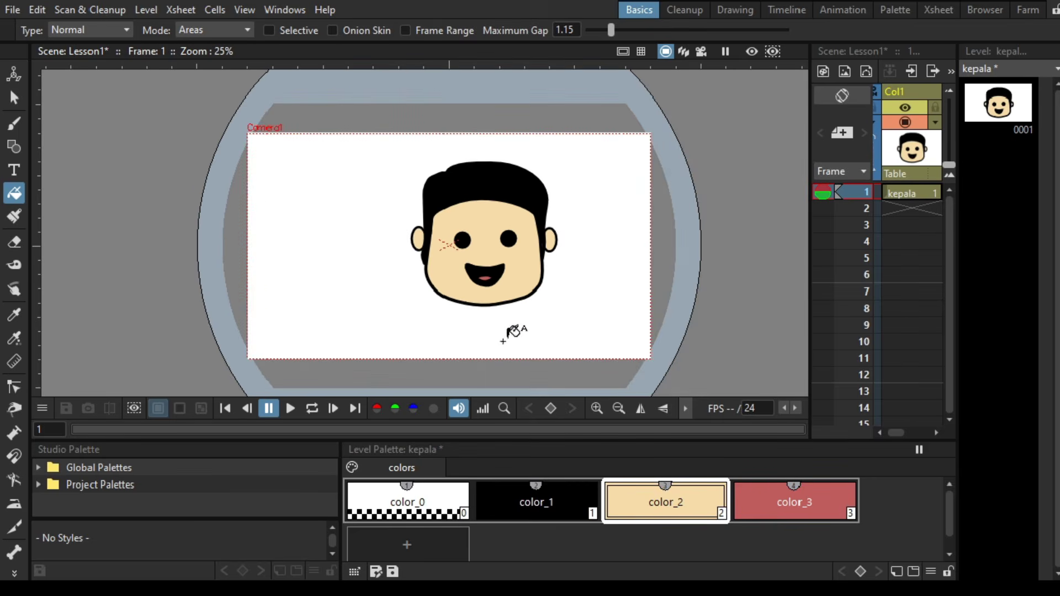